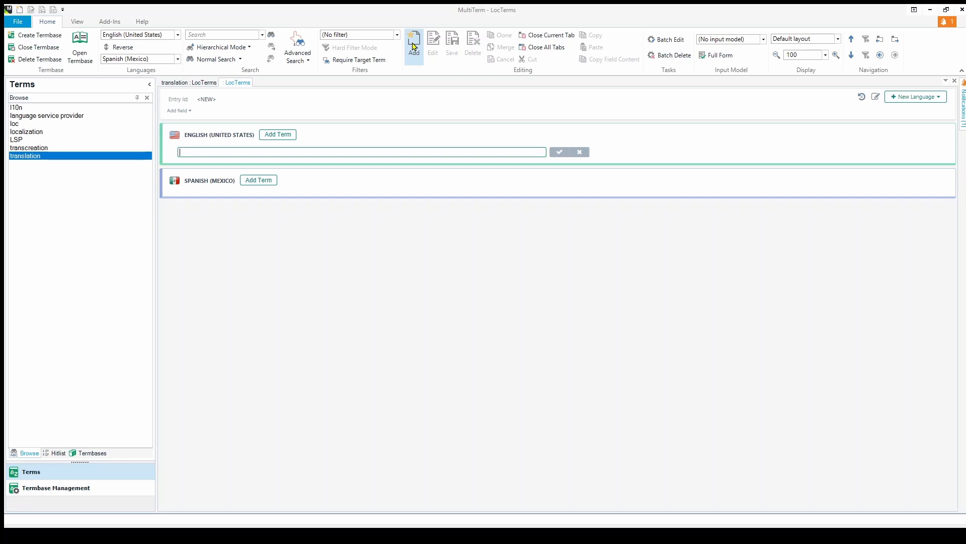
Add "mother language" and "native language" as English (United States) terms in the new entry.
click(242, 145)
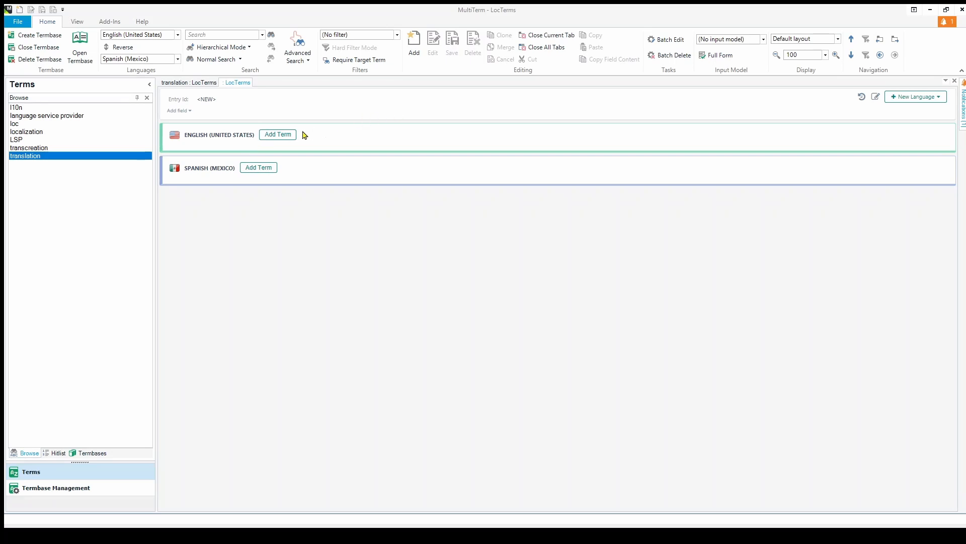
click(286, 137)
text(mo)
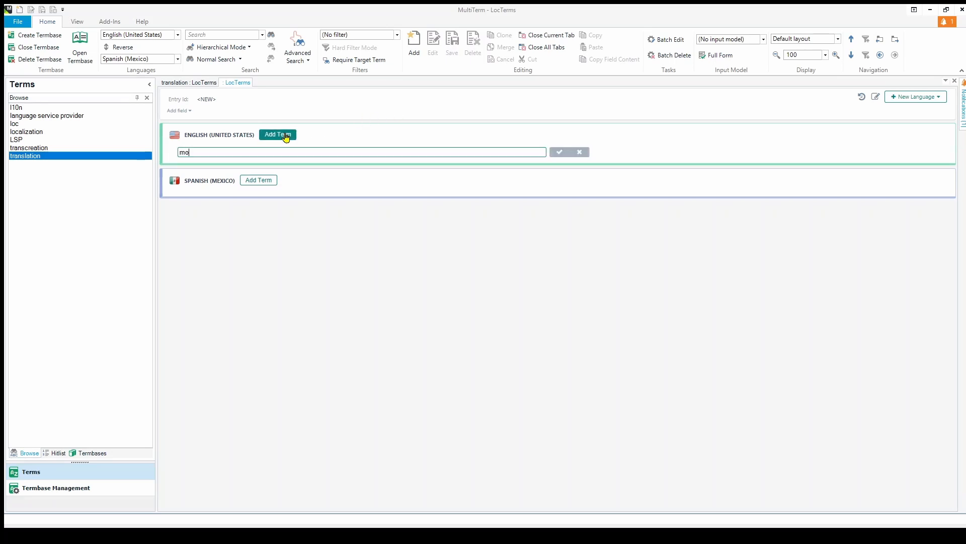
text(ther language)
click(556, 152)
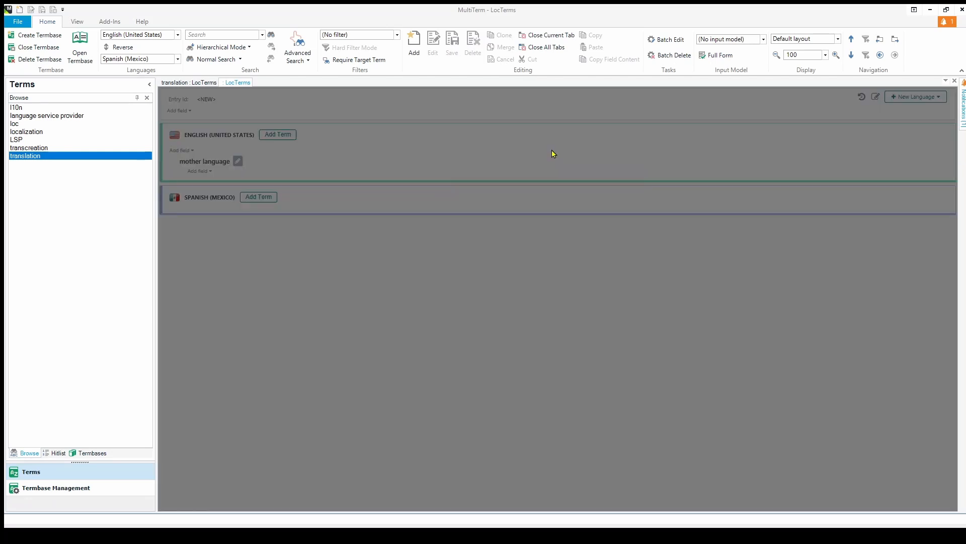
click(282, 136)
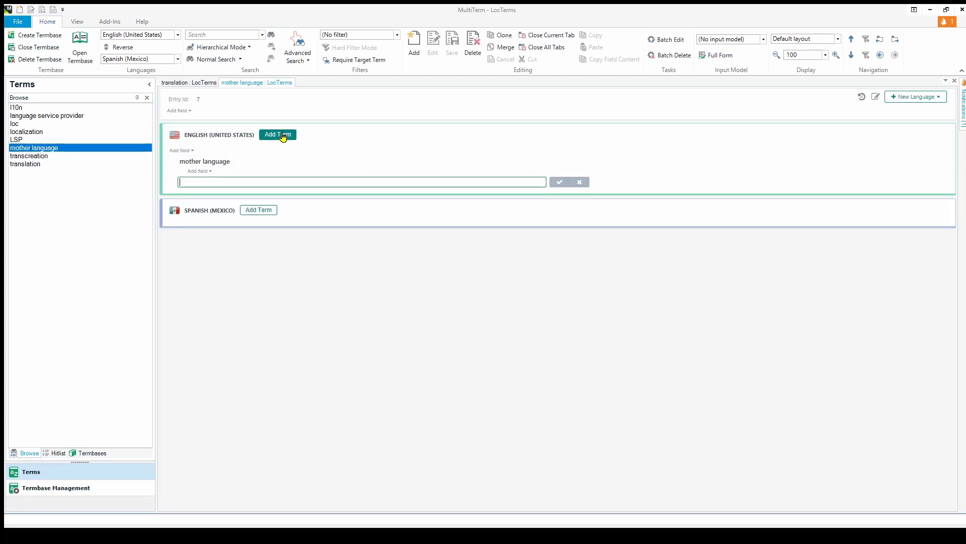
text(native language)
click(558, 182)
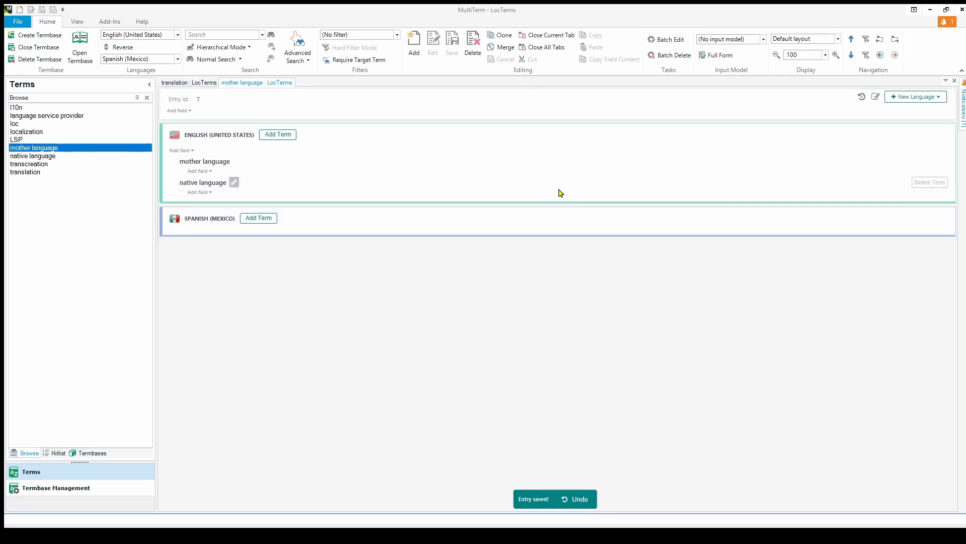
Add "lengua materna" as the Spanish (Mexico) term of the mother language entry.
click(264, 219)
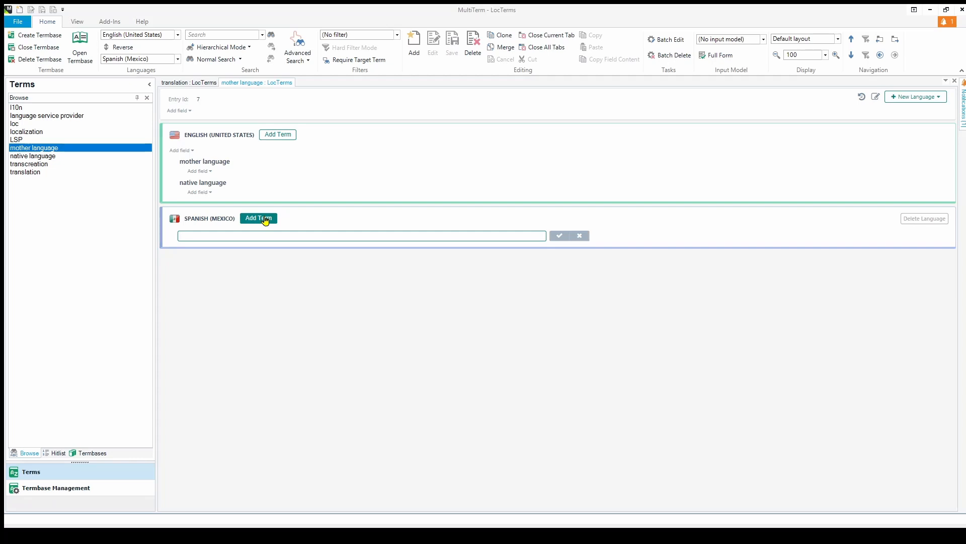
text(lengua materna)
key(Return)
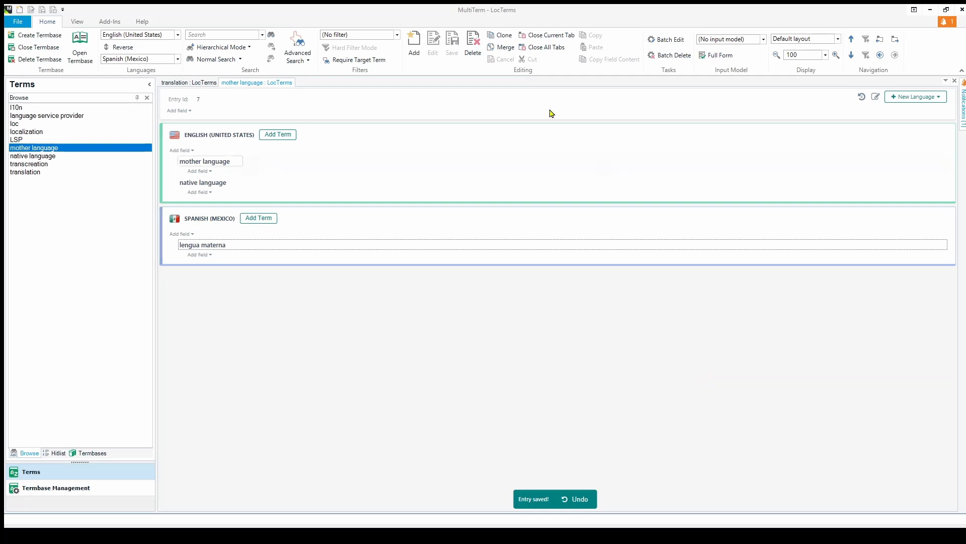
Add an entry-level Subfield field and set it to Language.
click(188, 113)
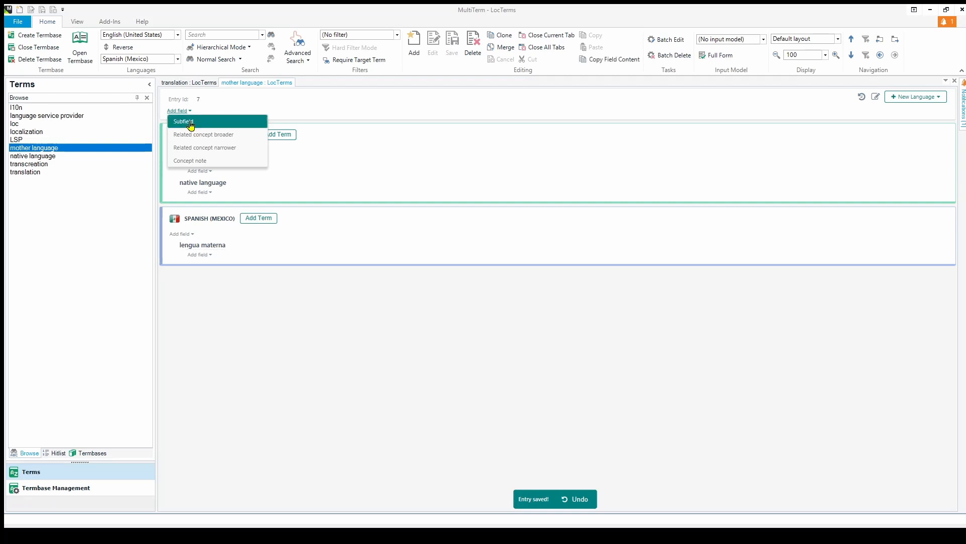
click(191, 125)
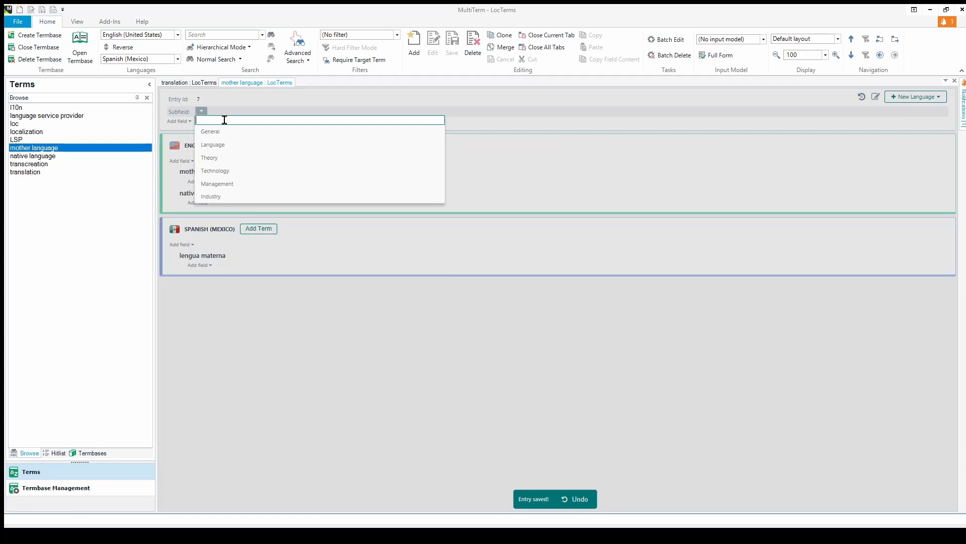
click(224, 145)
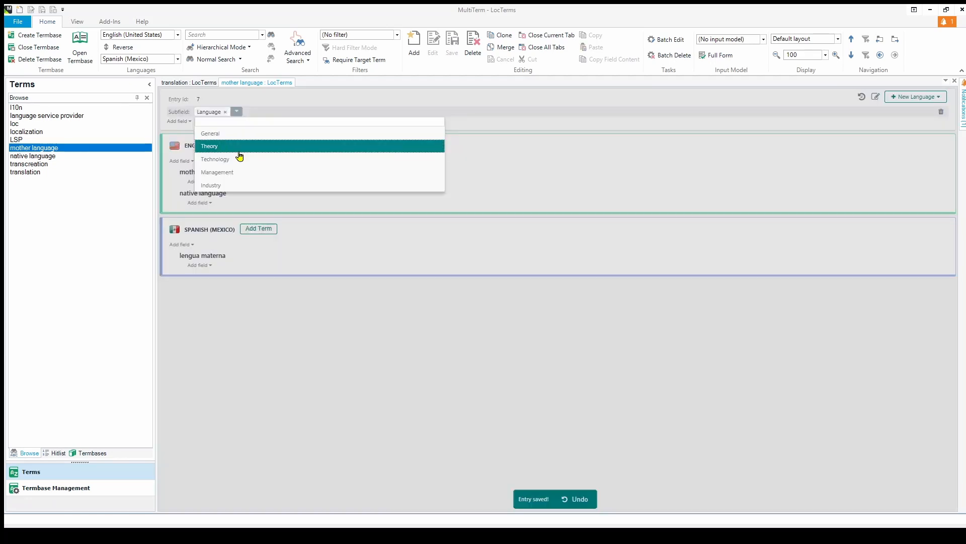
click(410, 101)
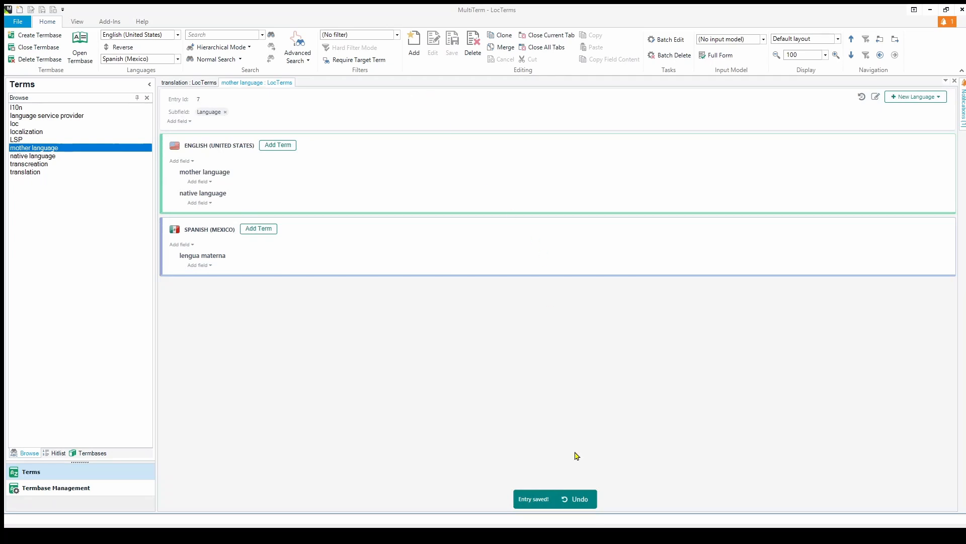
Add a Definition field to Spanish (Mexico) and fill it with the text beginning "lengua materna nos ayuda sobre todo a definir una identidad".
click(594, 536)
click(181, 244)
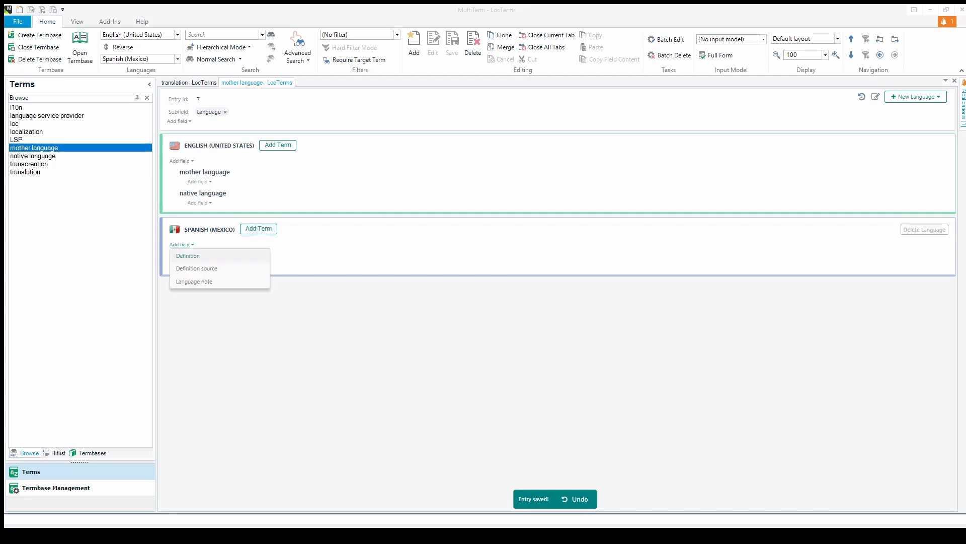
click(191, 256)
click(594, 536)
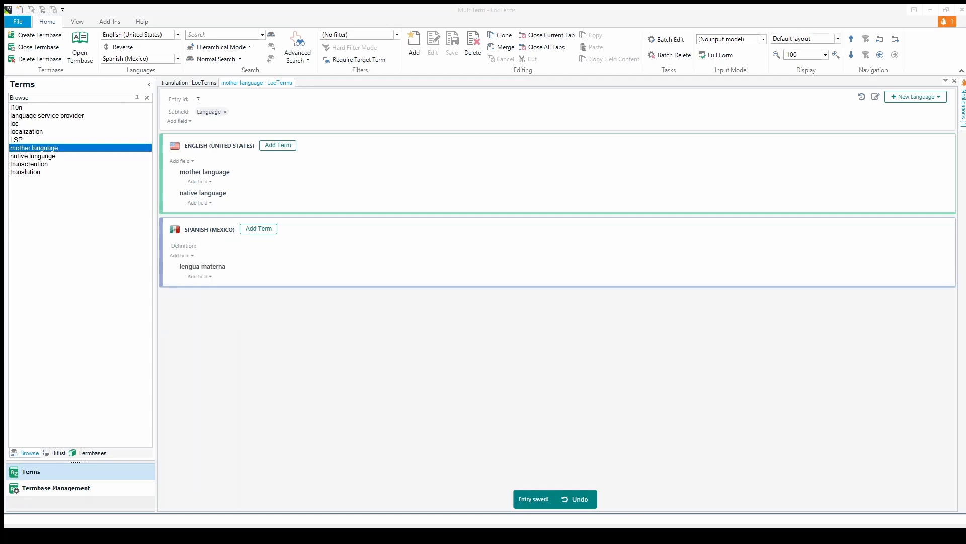
click(205, 246)
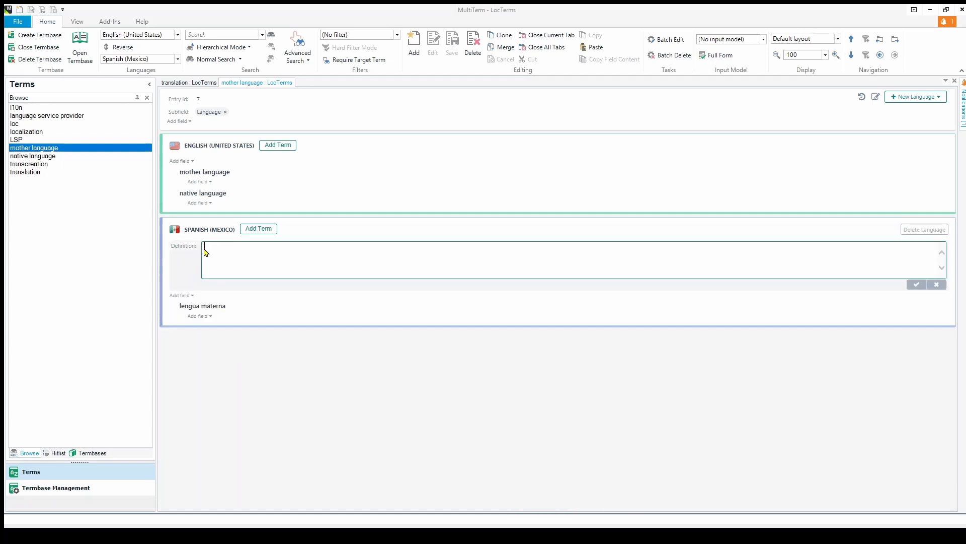
text(lengua materna nos ayuda sobre todo a definir una identidad menos urgente quizás, pero mucho más precisa, más fina y por eso más importante: la que nos posiciona frente a los hablantes de otras variedades de nuestra misma lengua)
click(916, 284)
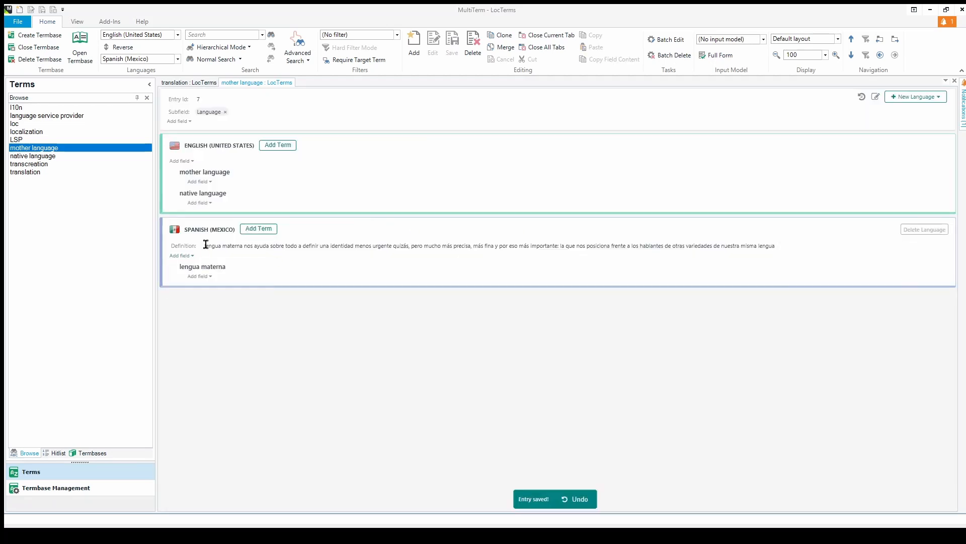
Add a Spanish Definition source citing the 2008 work "Los españoles en México y el español de México: extractos de psicología dialectal" with its author.
mouse_move(188, 256)
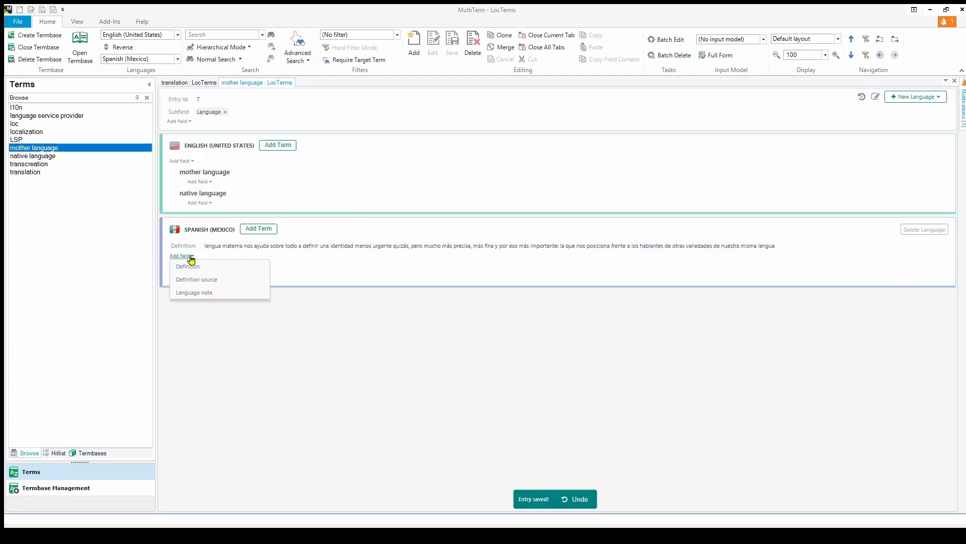
click(194, 280)
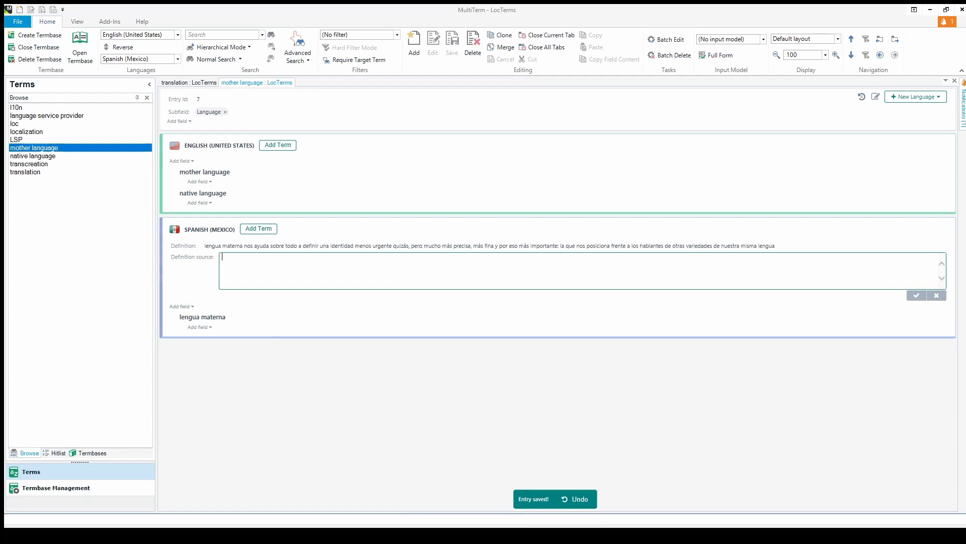
key(alt+Tab)
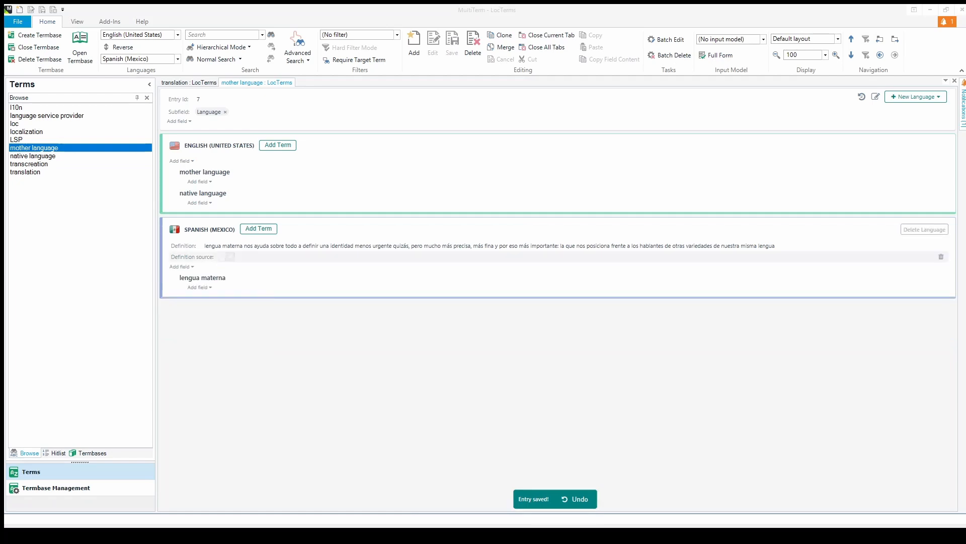
click(229, 256)
text(Castaño (2008): Los españoles en México y el español de México: extractos de psicología dialectal)
click(916, 295)
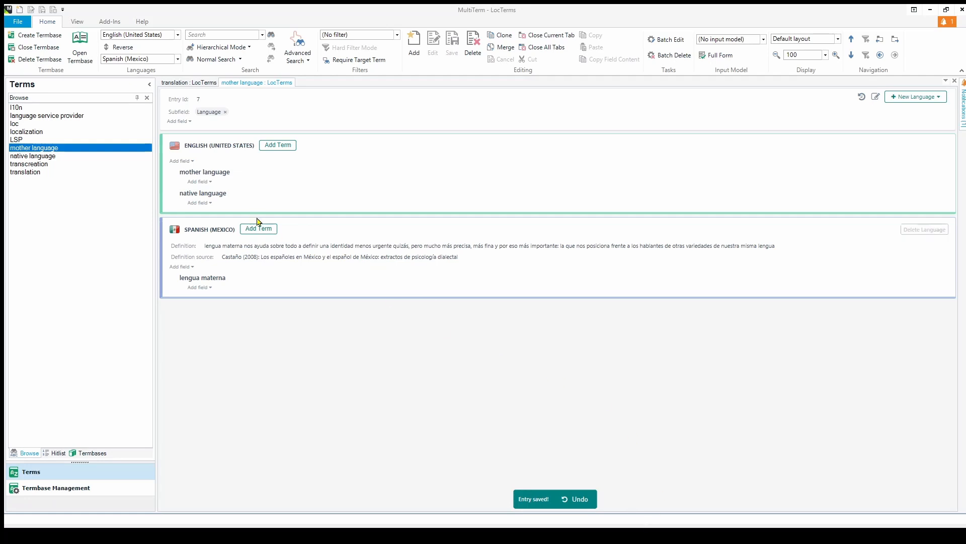
Add a Term status to both English terms: Approved for mother language and Forbidden for native language.
click(210, 182)
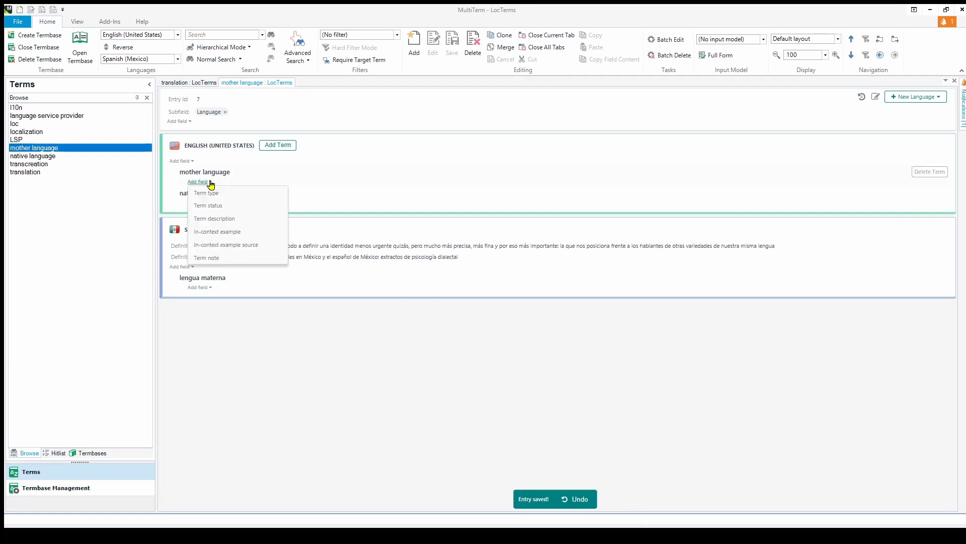
click(208, 206)
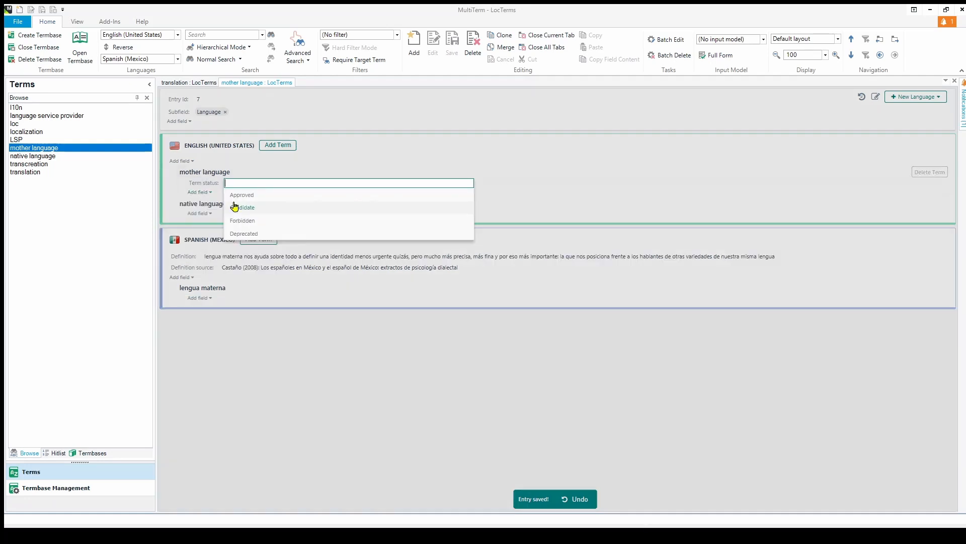
click(244, 200)
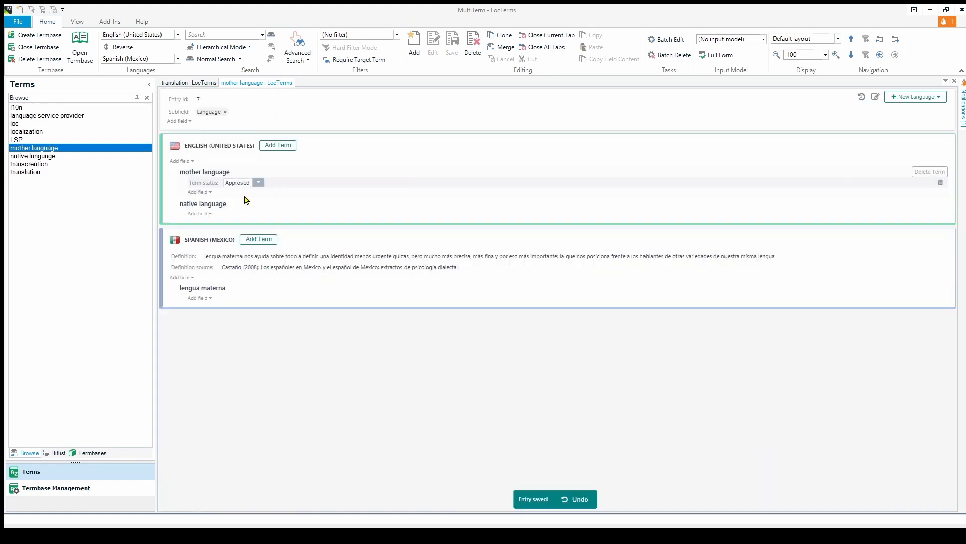
click(210, 215)
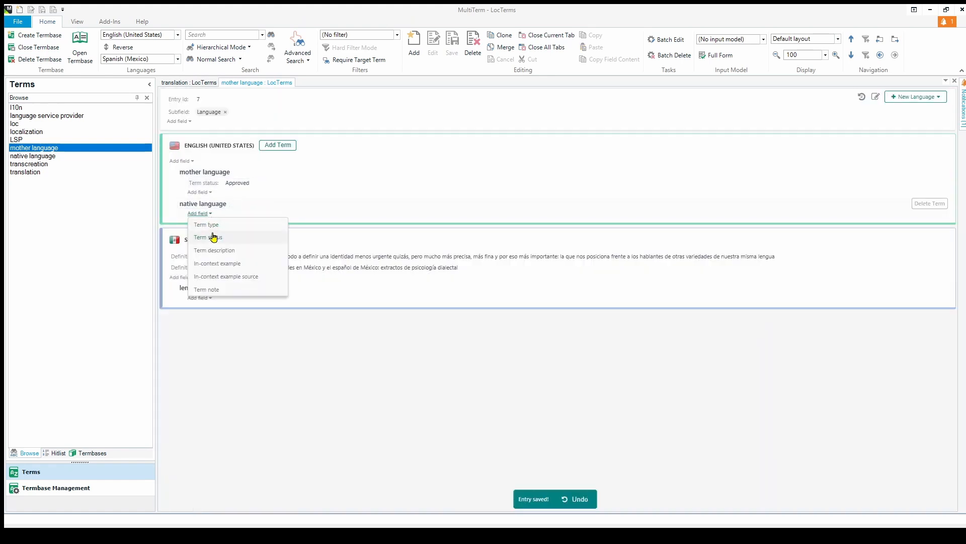
click(213, 237)
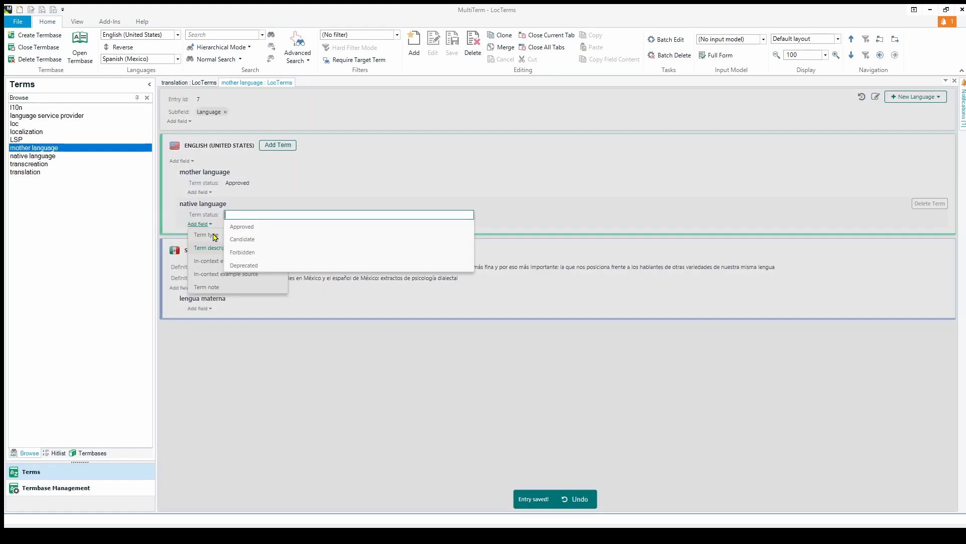
click(244, 253)
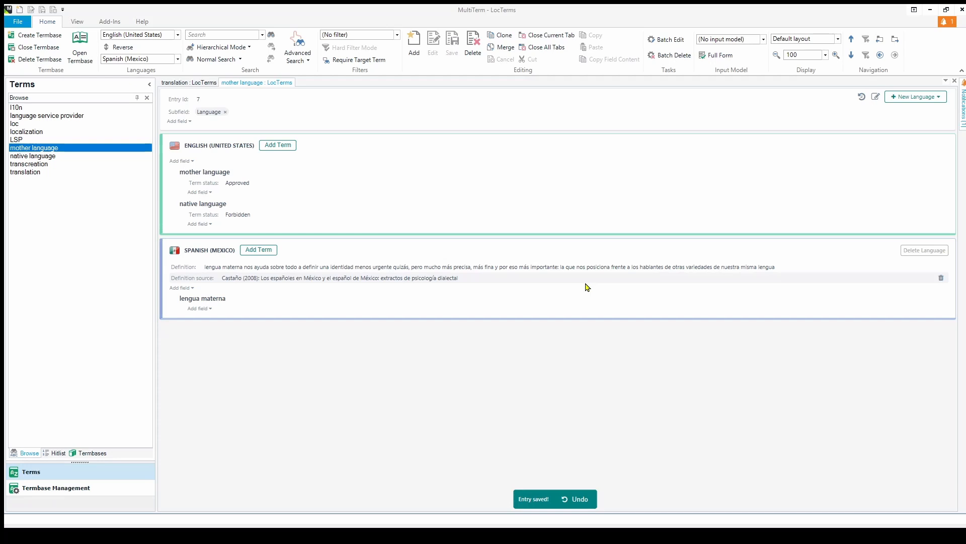
View the entry through both of its English synonyms, mother language and native language, in the term list.
click(242, 182)
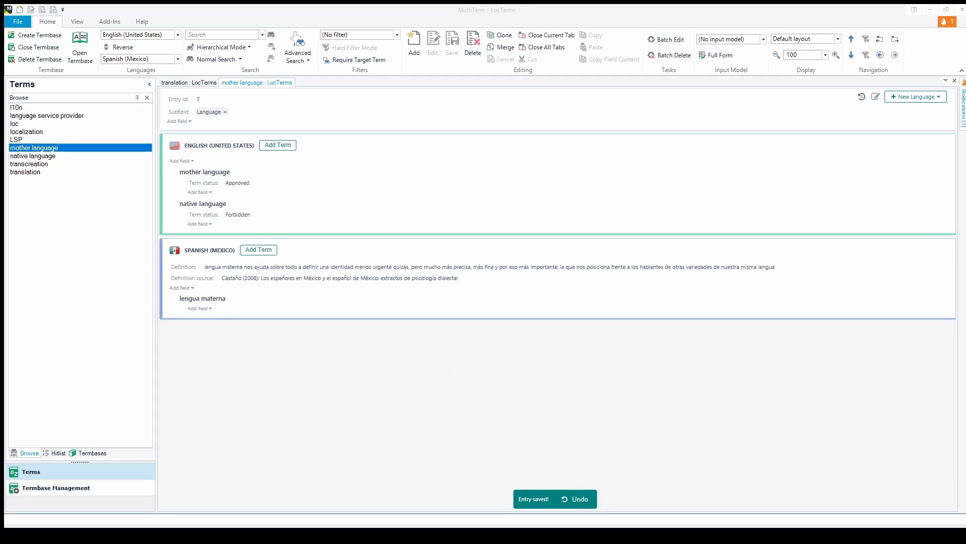
click(50, 148)
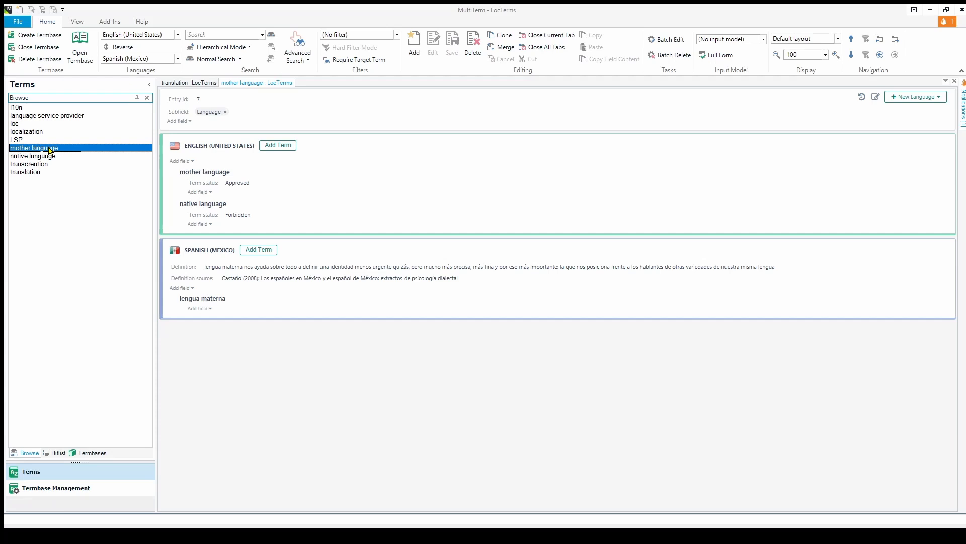
click(47, 157)
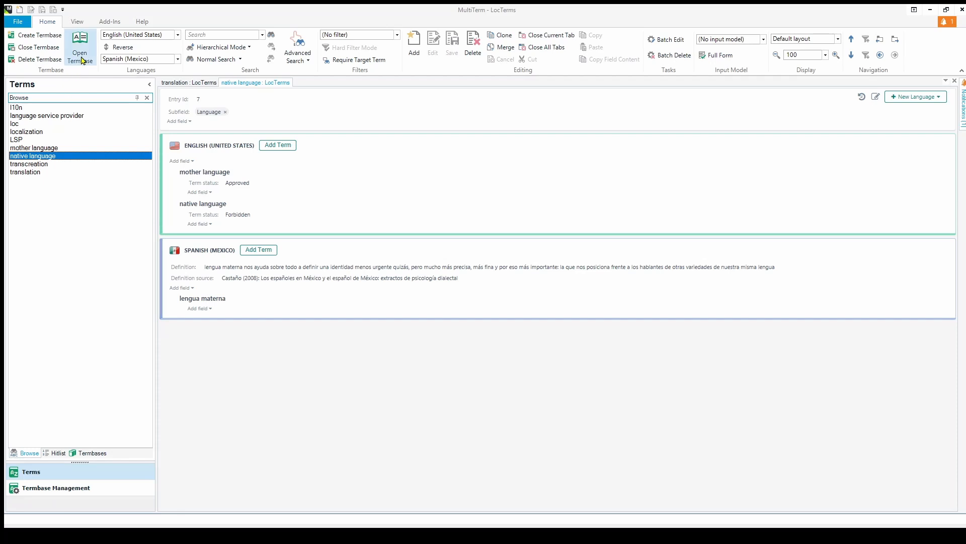
Reverse the language direction to Spanish (Mexico)–English (United States) and browse the entries for localización, proveedor de servicios lingüísticos and transcreación.
click(125, 48)
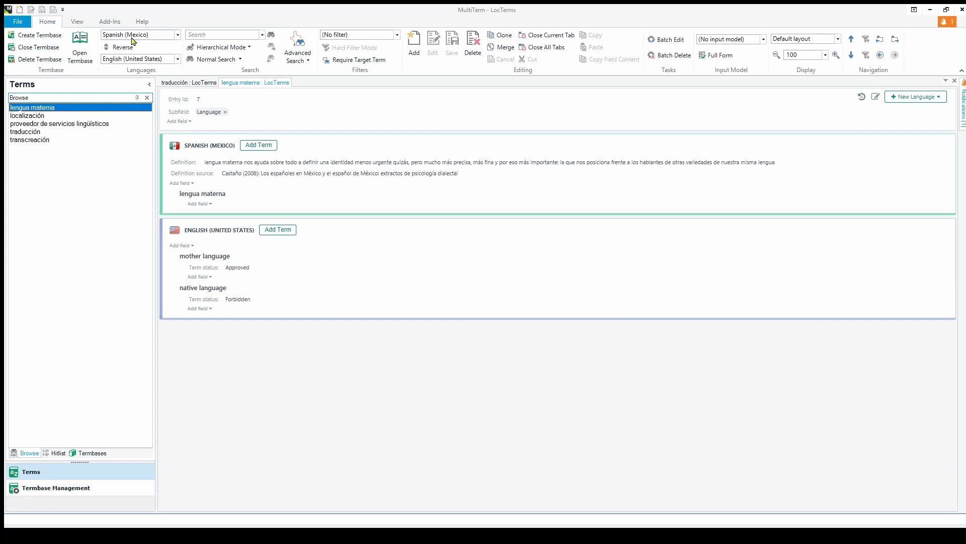
click(41, 117)
click(48, 125)
click(32, 140)
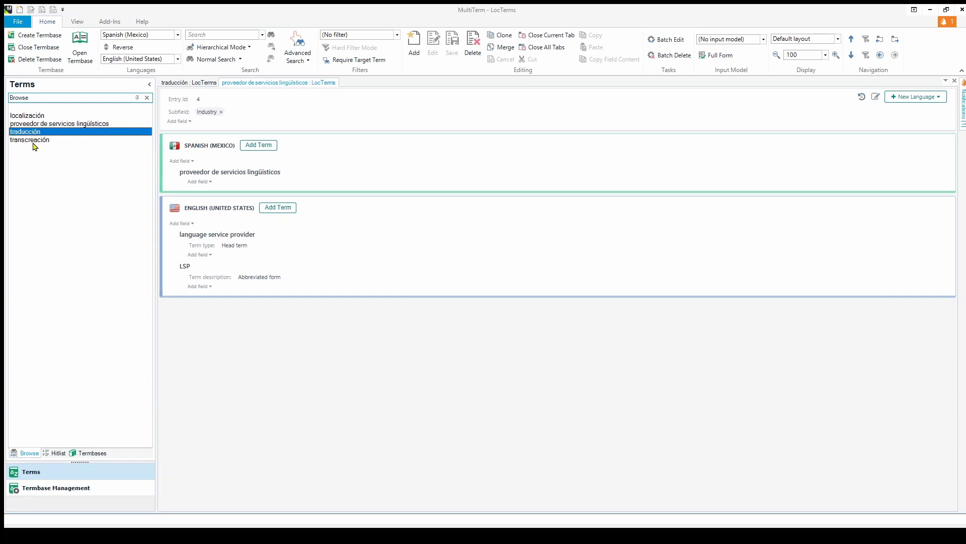
Switch the source language to Chinese (Simplified) and return it to Spanish (Mexico).
click(177, 34)
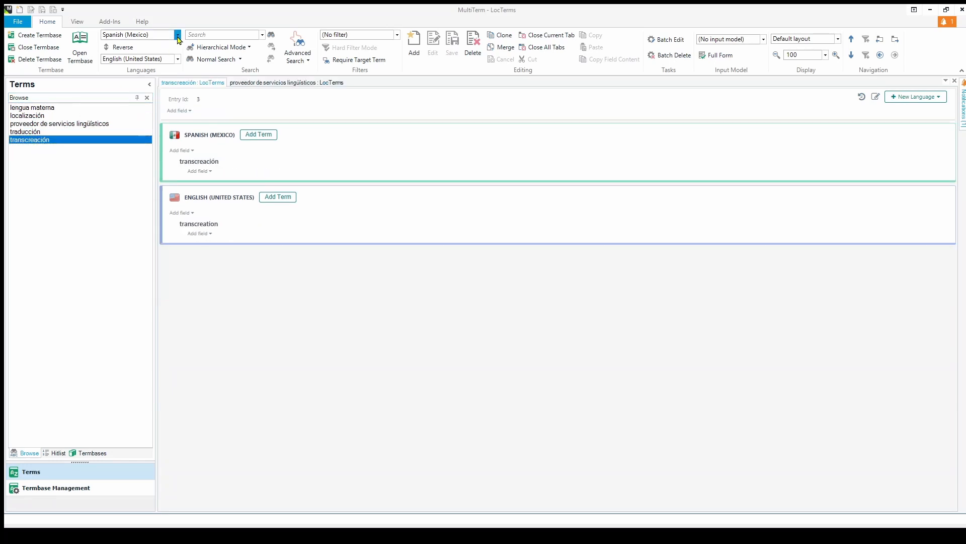
click(152, 49)
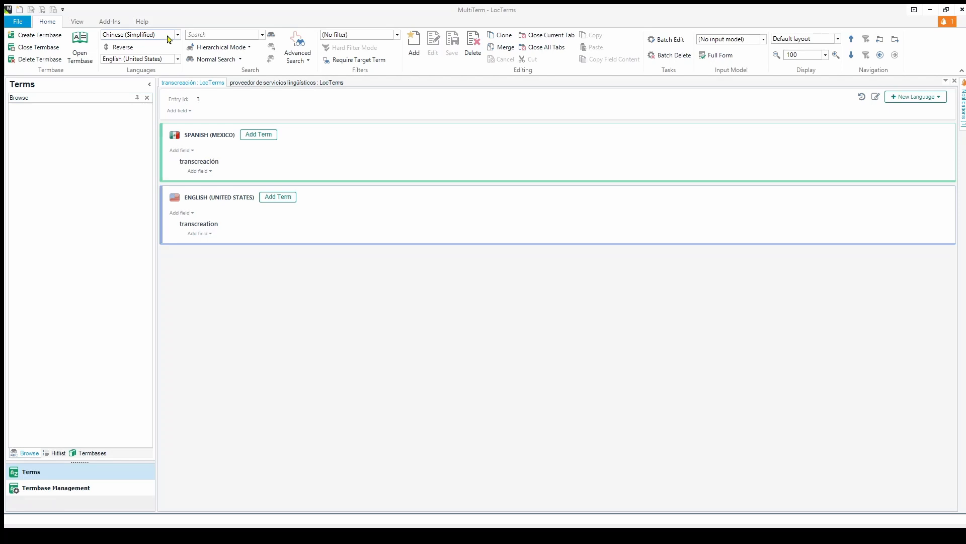
click(144, 69)
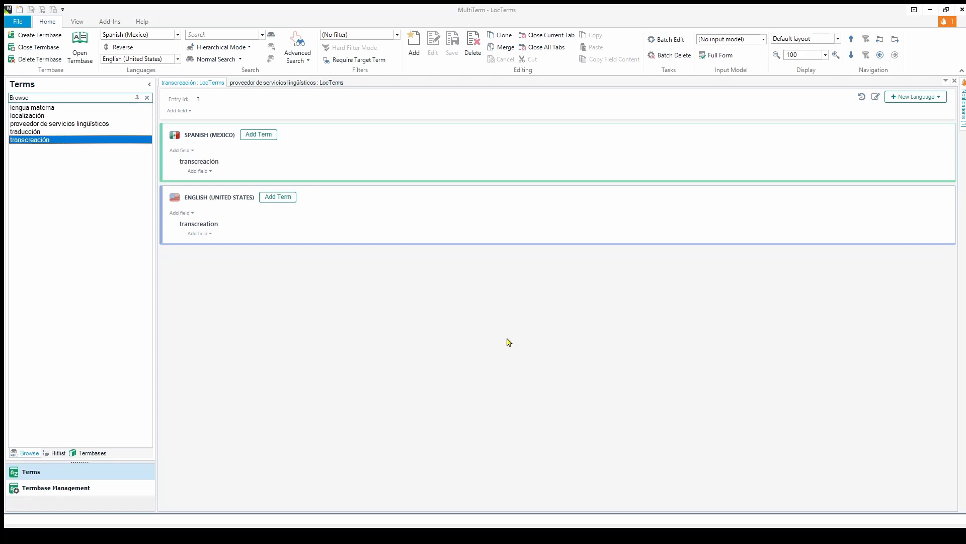
Display the available termbases and switch to the Synonyms termbase.
click(93, 452)
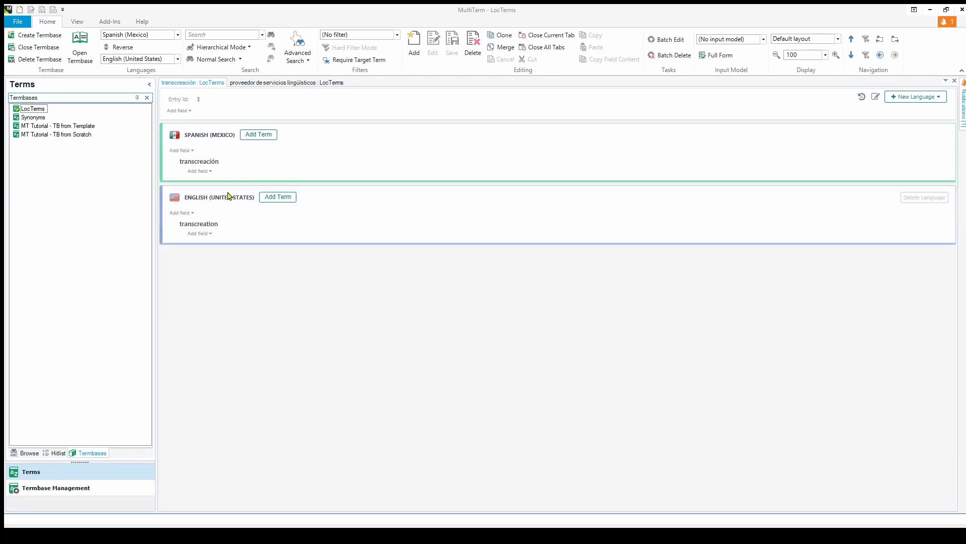
double_click(27, 118)
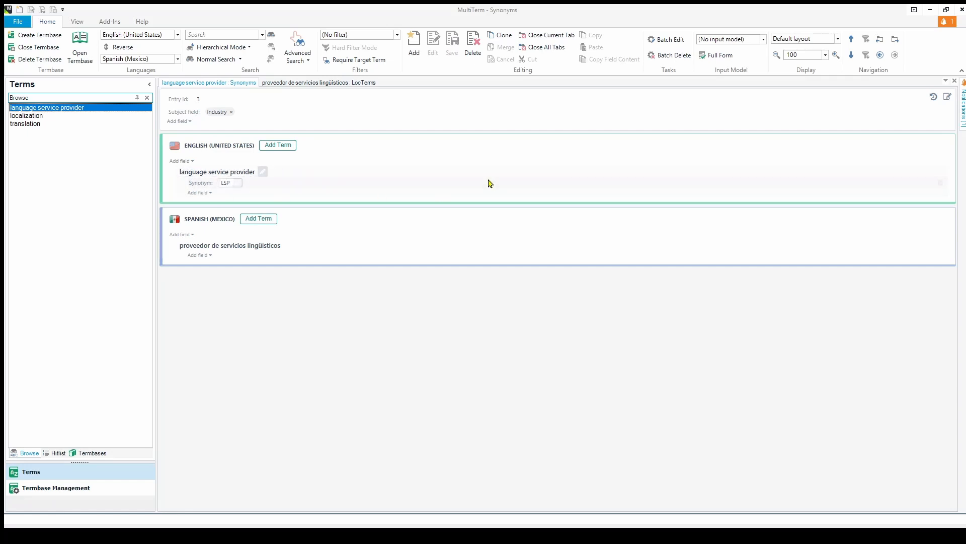
Review the Synonyms termbase definition, including its entry structure and descriptive fields, and return to the terms view.
click(84, 492)
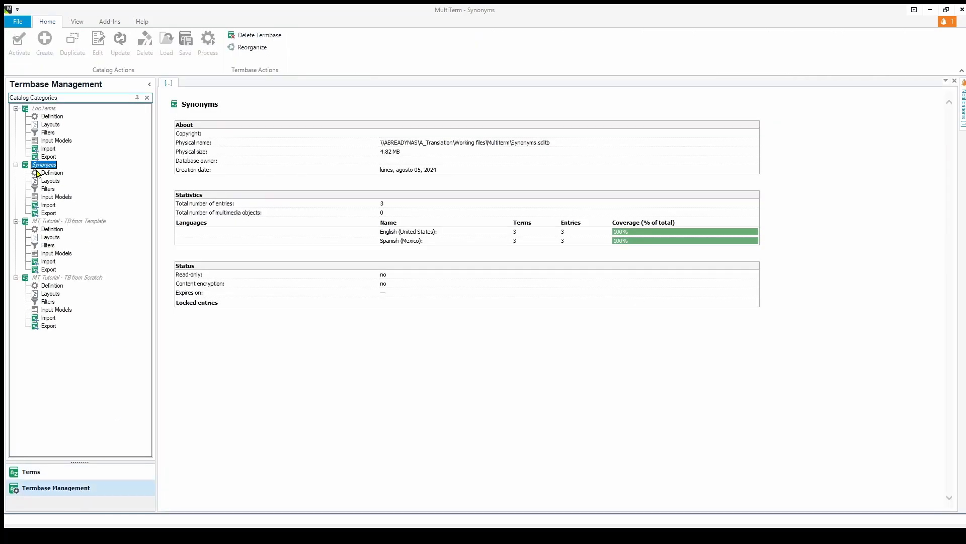
click(53, 175)
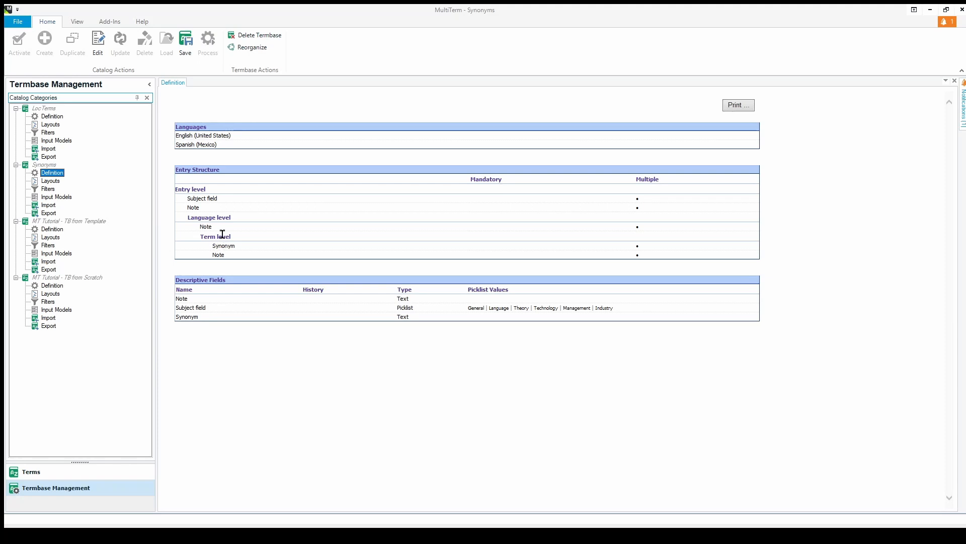
click(52, 476)
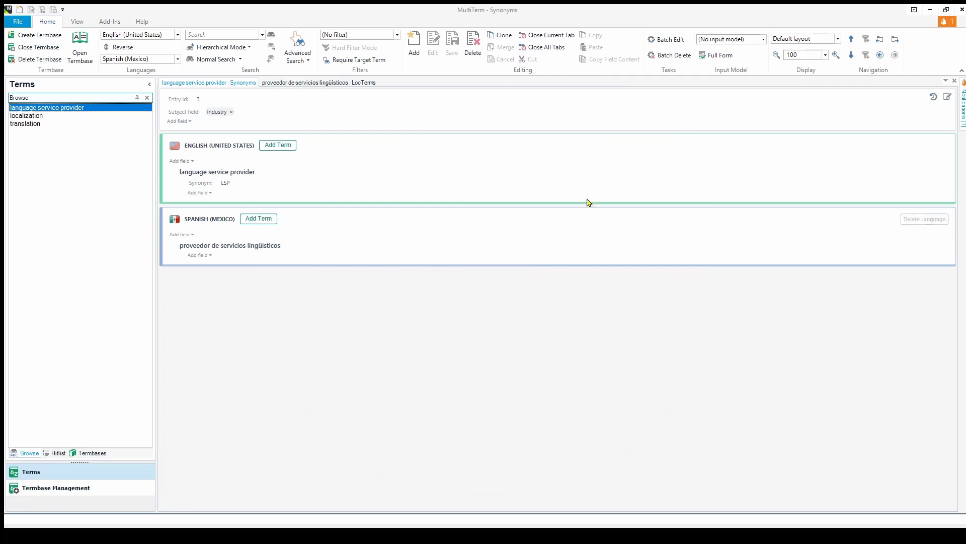
Add LSP as an additional English term in the language service provider entry, and delete that added term.
click(280, 147)
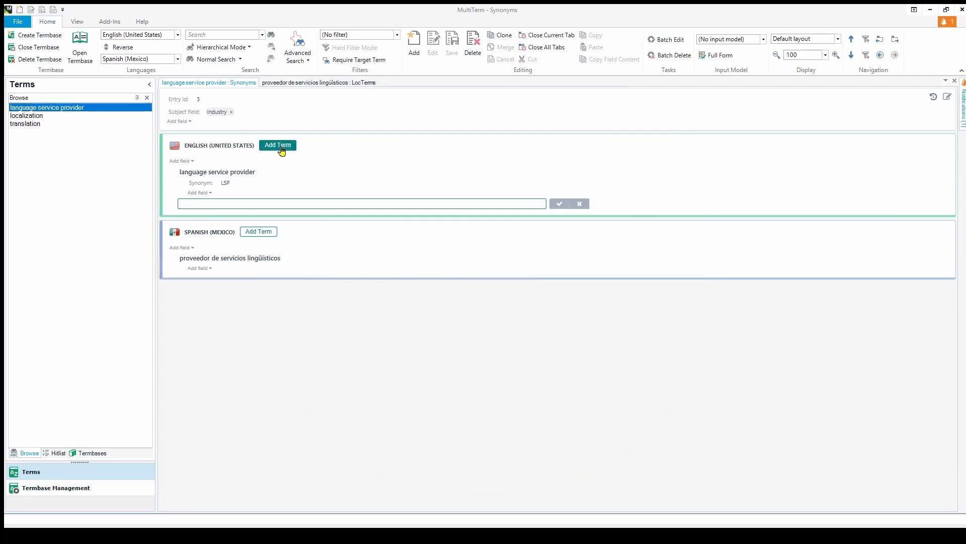
text(LSP)
key(Return)
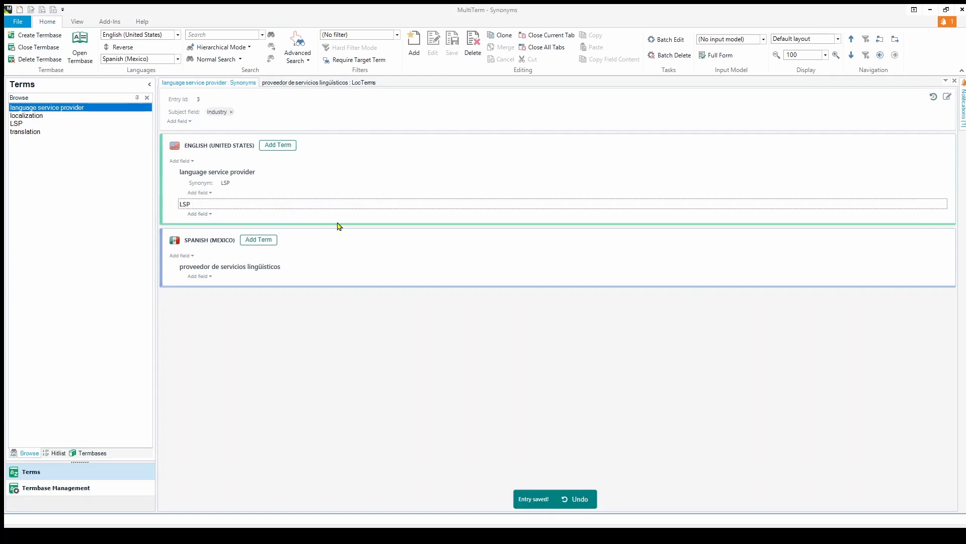
click(930, 205)
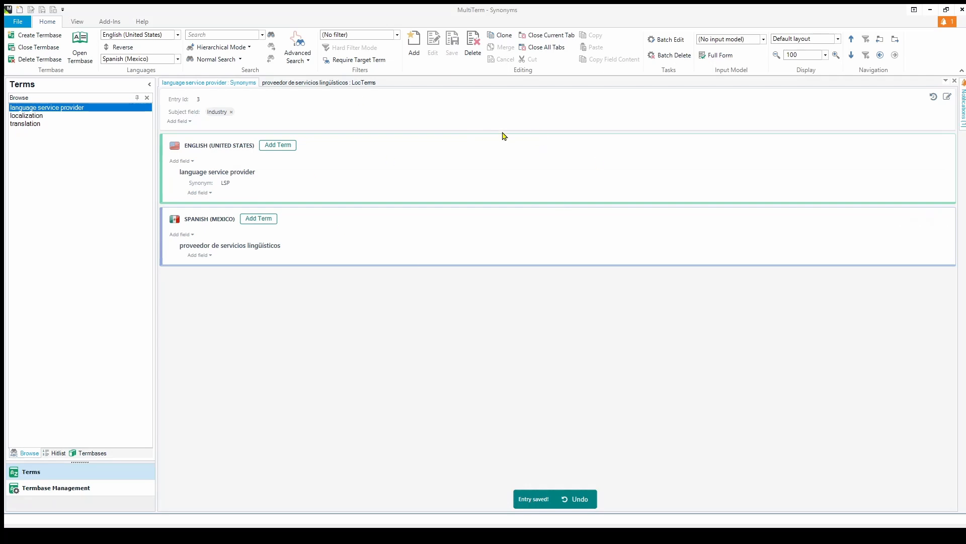
Add LSP as a second English (United States) term in the language service provider entry.
click(277, 147)
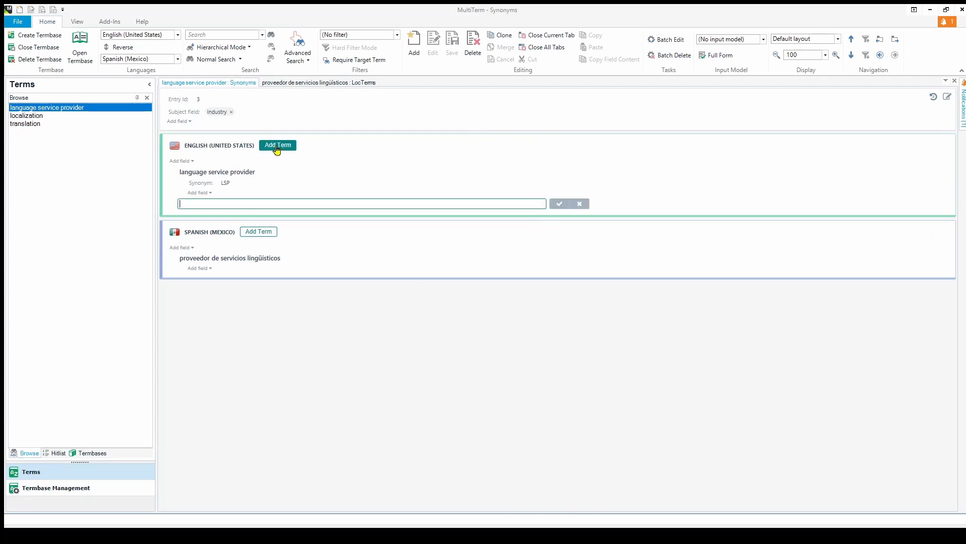
text(LSP)
key(Return)
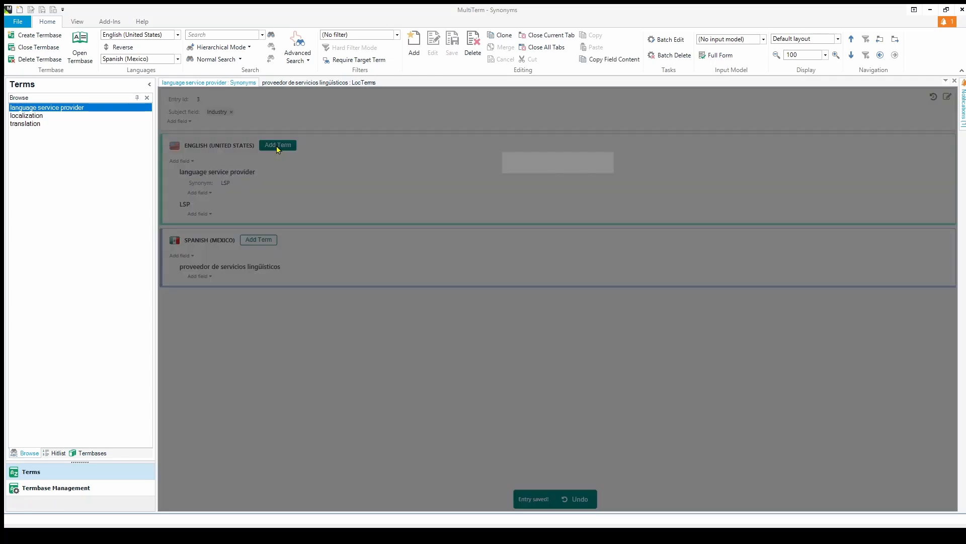